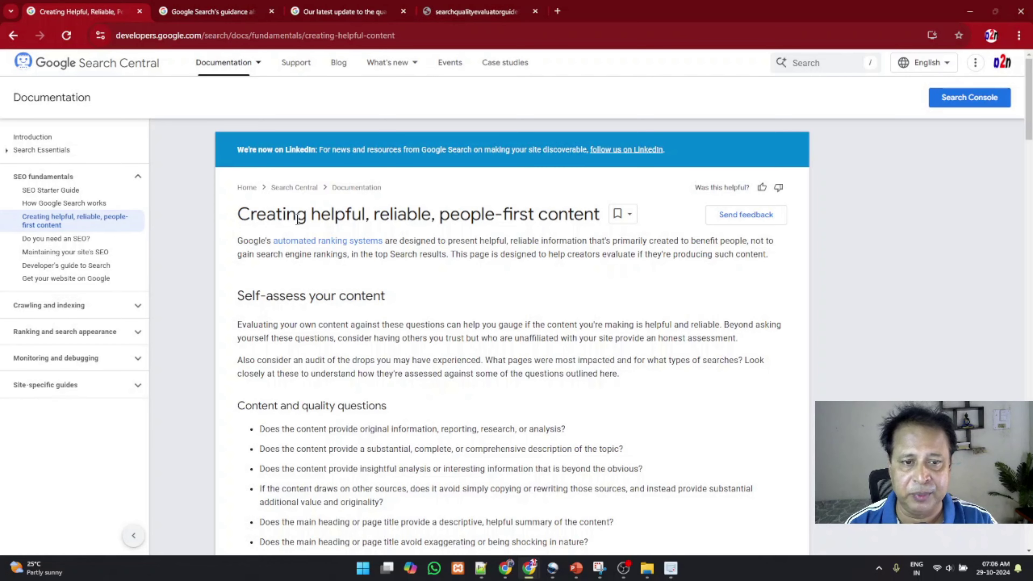
Step: Review the self-assessment, expertise and people-first content questions in Google's page on creating helpful, reliable content
scroll(337, 316, down, 8)
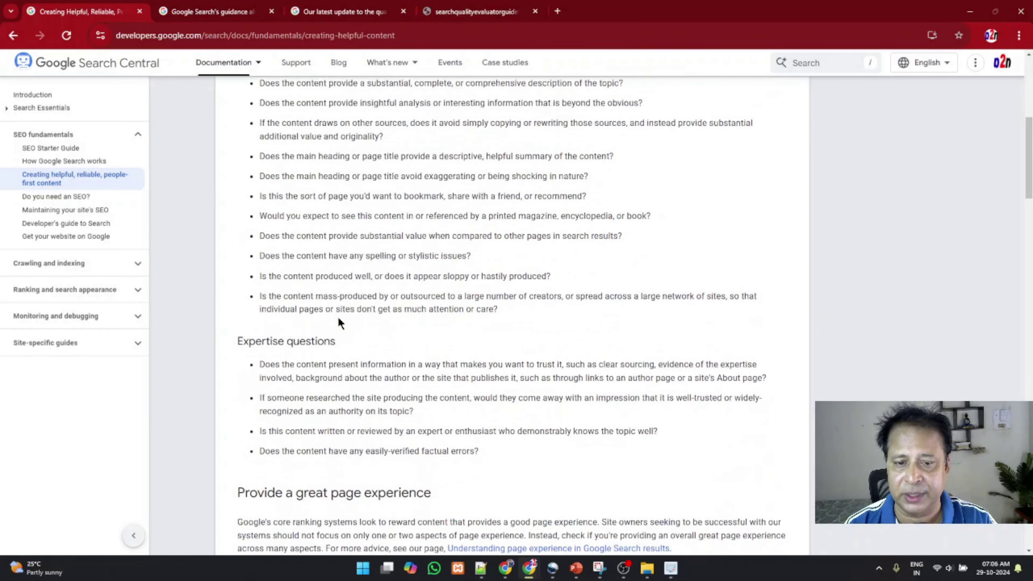
scroll(338, 321, down, 12)
scroll(329, 296, up, 9)
scroll(322, 251, down, 8)
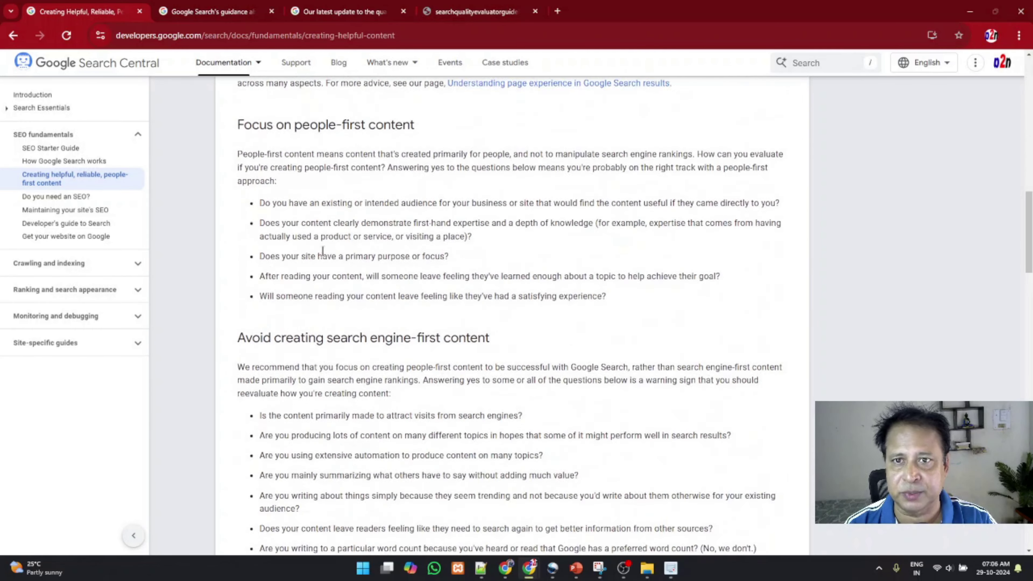
scroll(322, 251, up, 10)
Step: Look over Google's AI-generated content guidance, the E-E-A-T update post and the table of contents of the search quality evaluator guidelines PDF
click(213, 12)
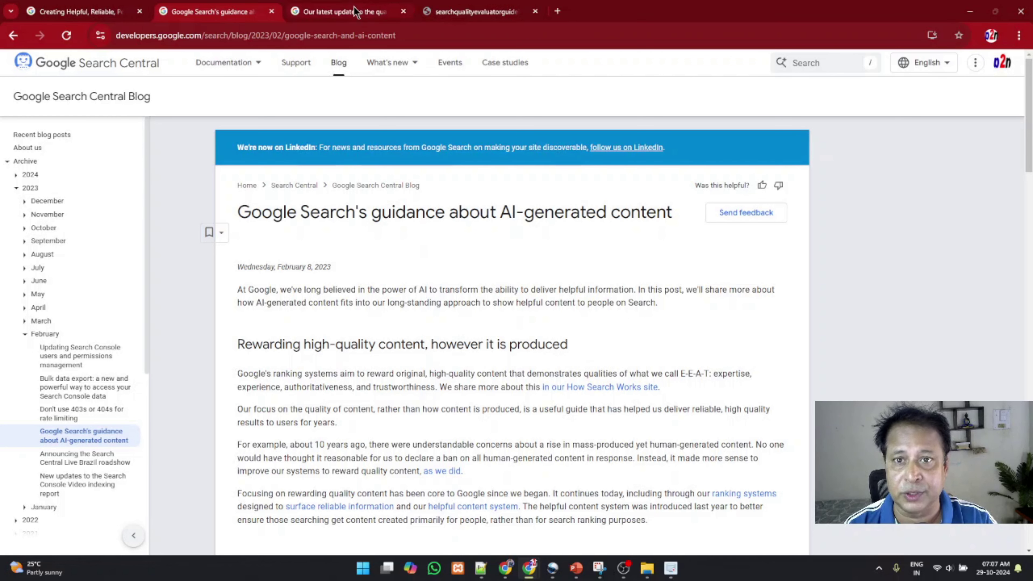
click(353, 17)
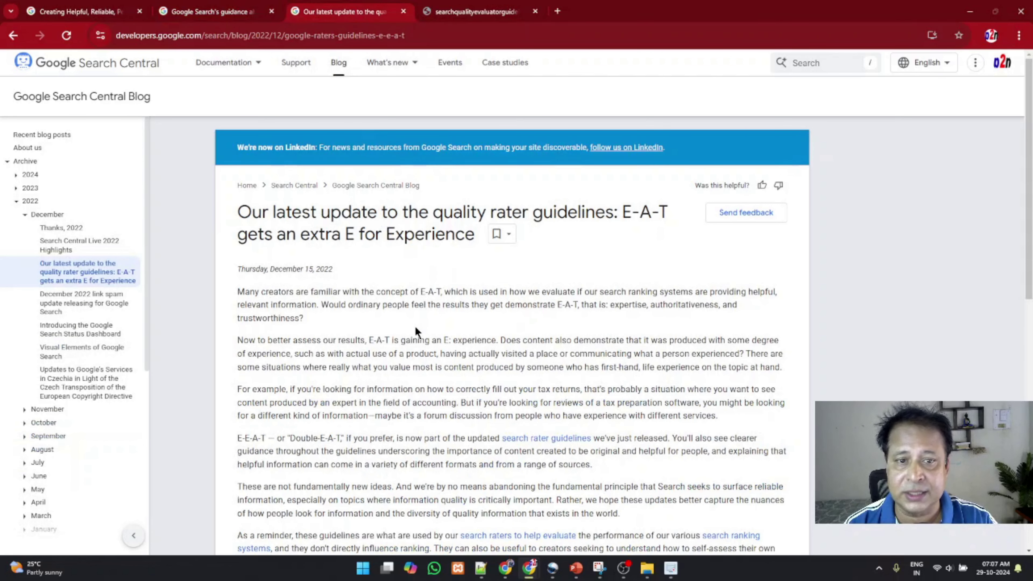
click(459, 13)
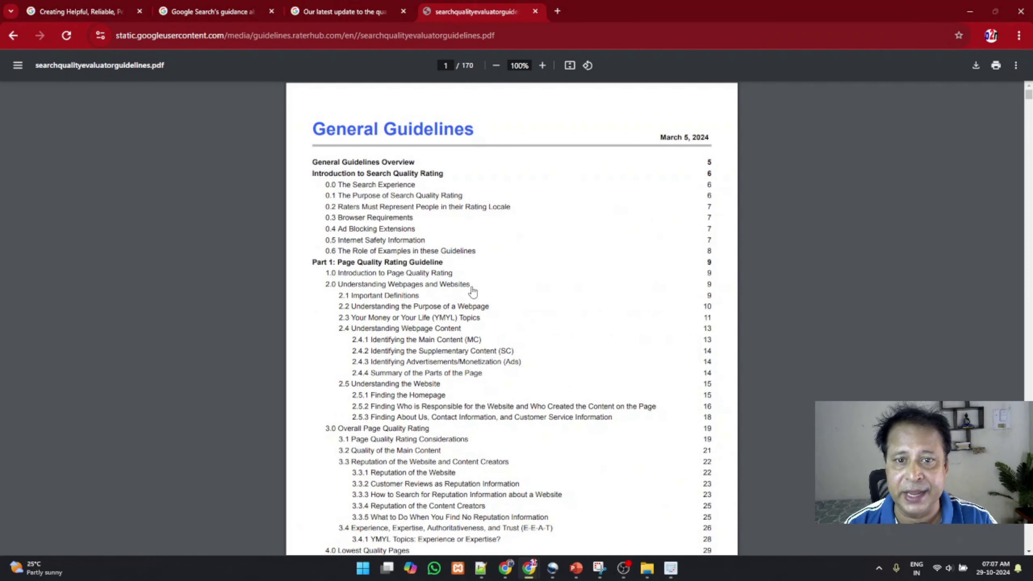
scroll(533, 393, down, 10)
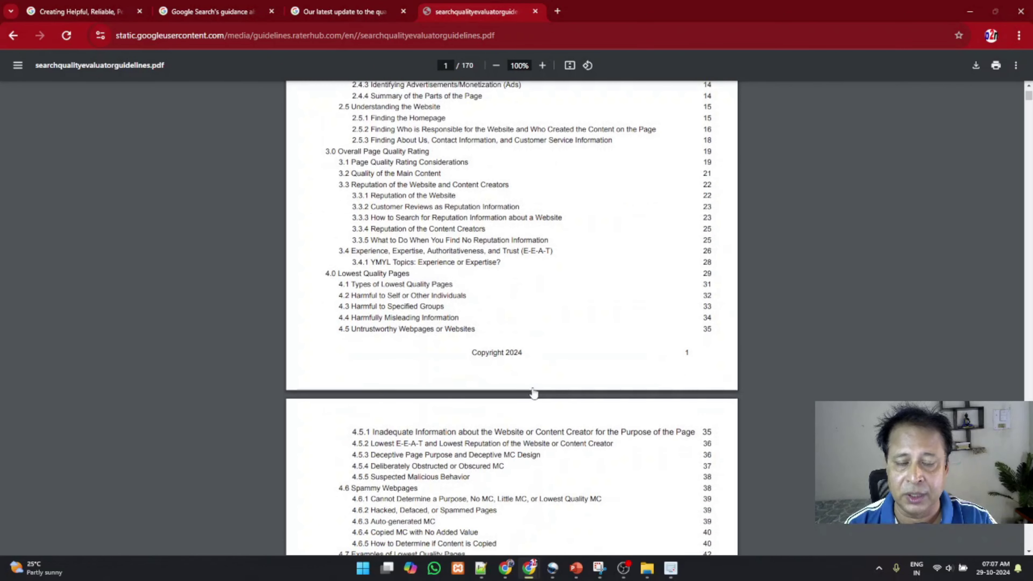
scroll(533, 393, down, 3)
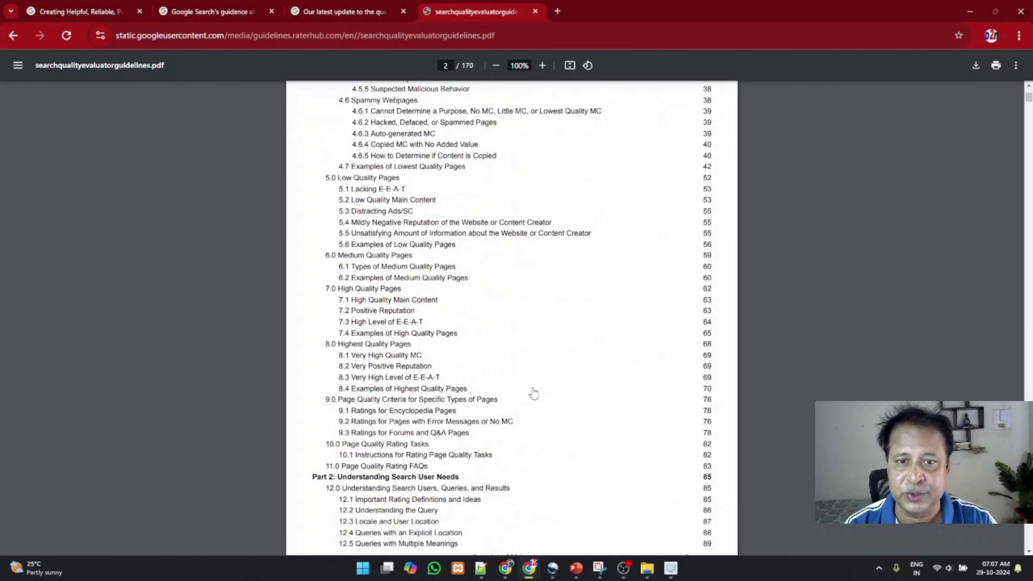
scroll(533, 392, down, 5)
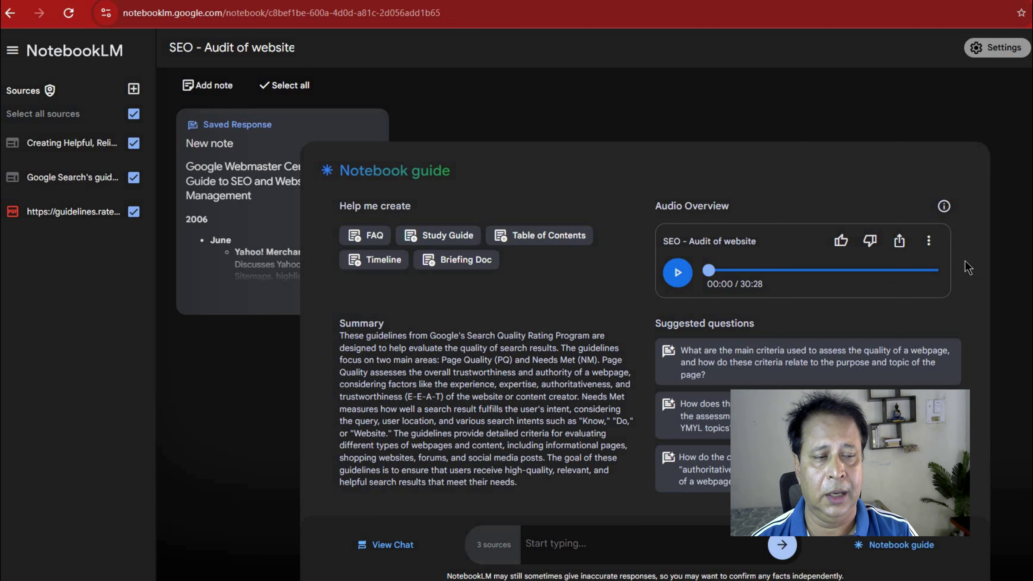
click(931, 241)
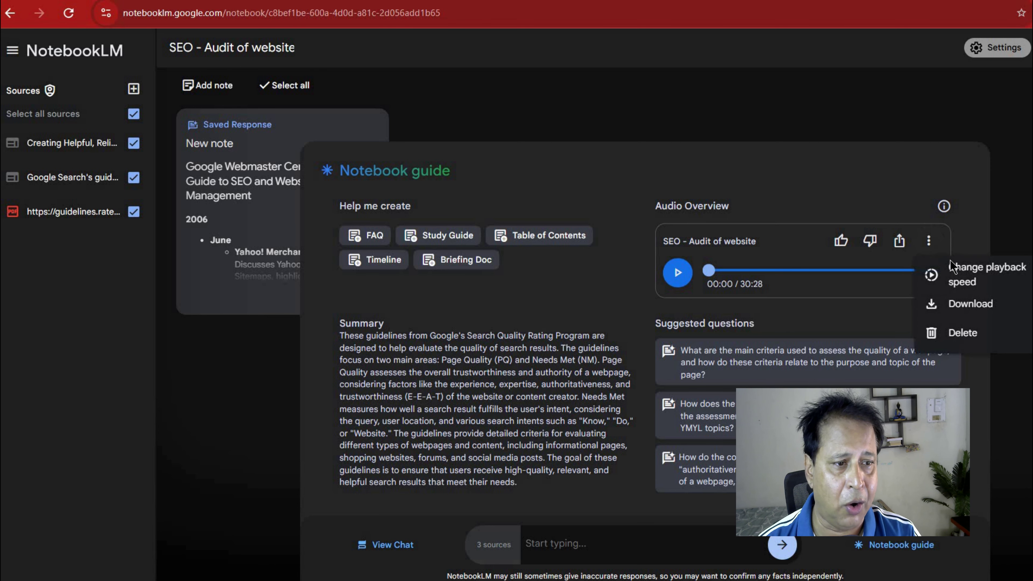
click(969, 332)
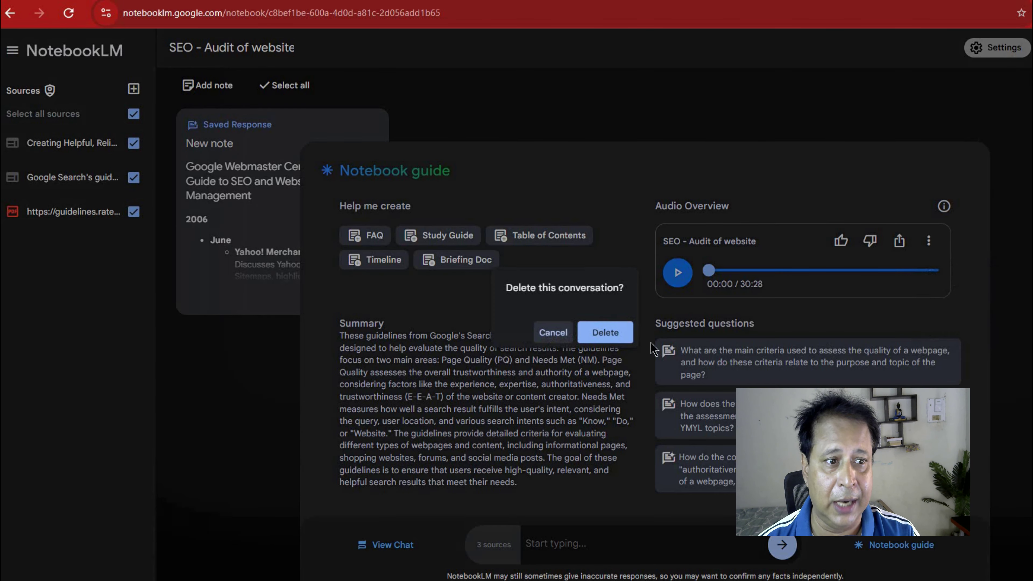
click(605, 338)
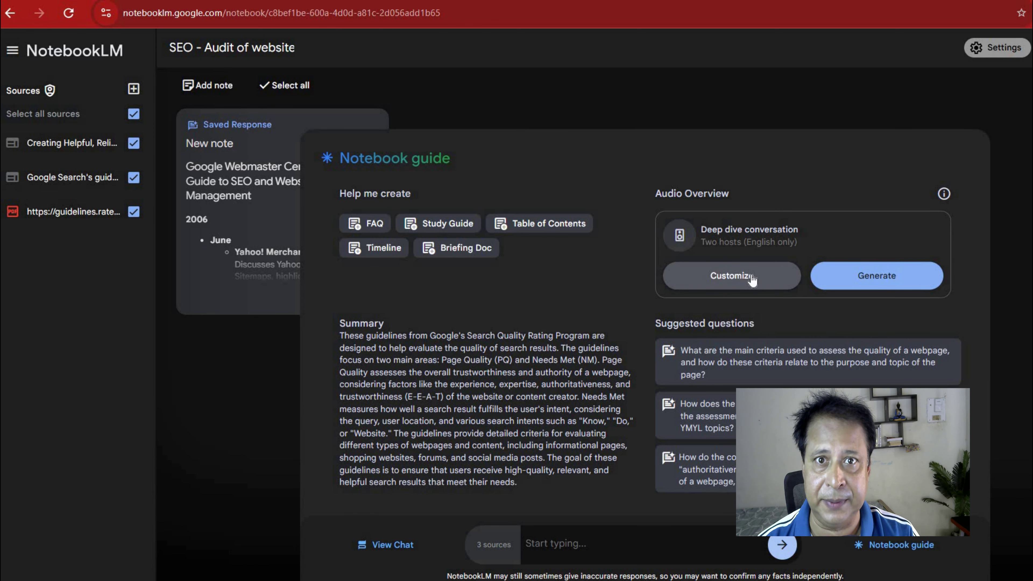
click(751, 277)
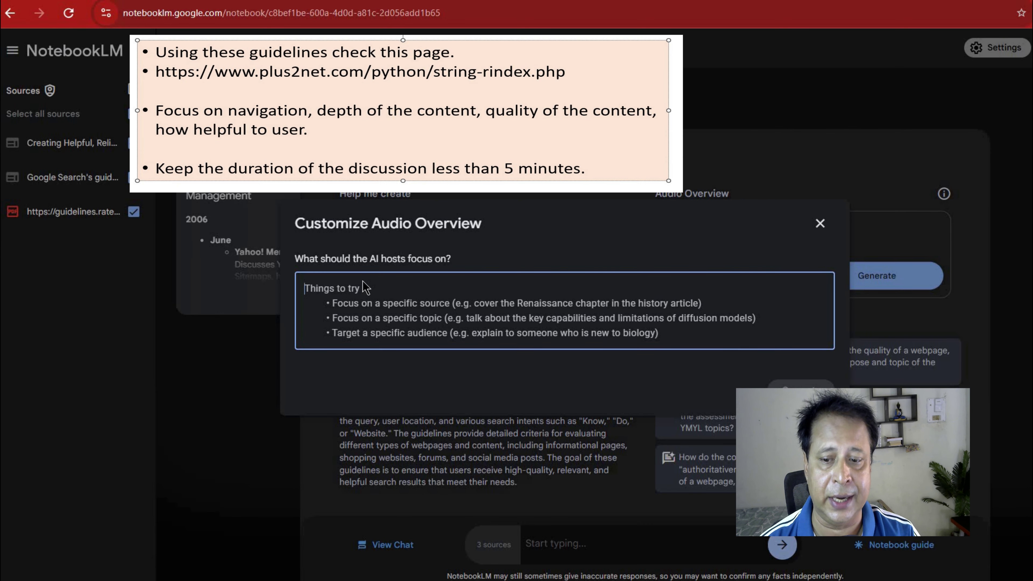
text(Using these guidelines check this page. https://www.plus2net.com/python/string-rindex.php  Focus on navigaion, depth of the content, quality of the content, how helpfull to user.  Keep the duration of the discussion less than 5 minutes.)
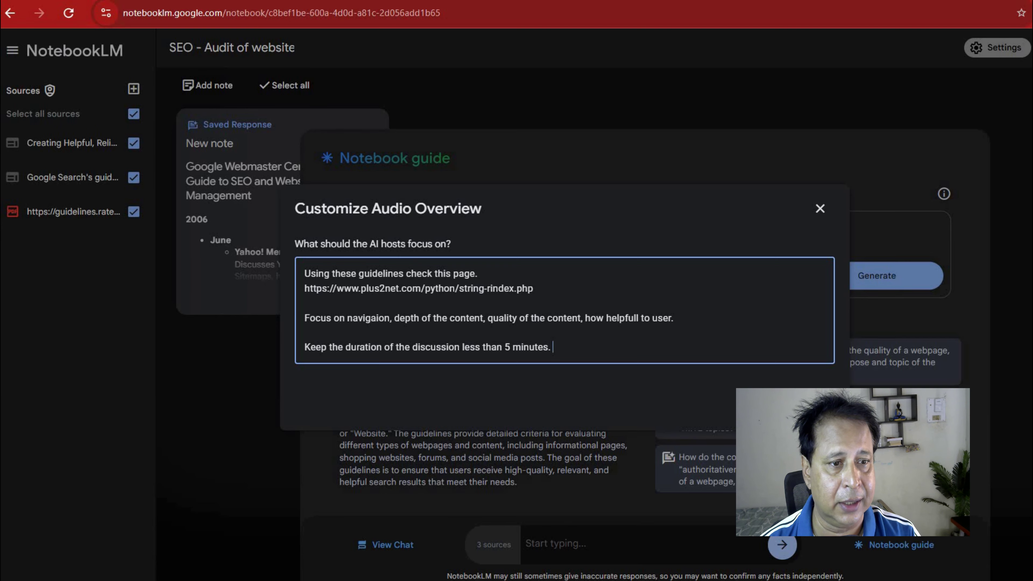
click(795, 401)
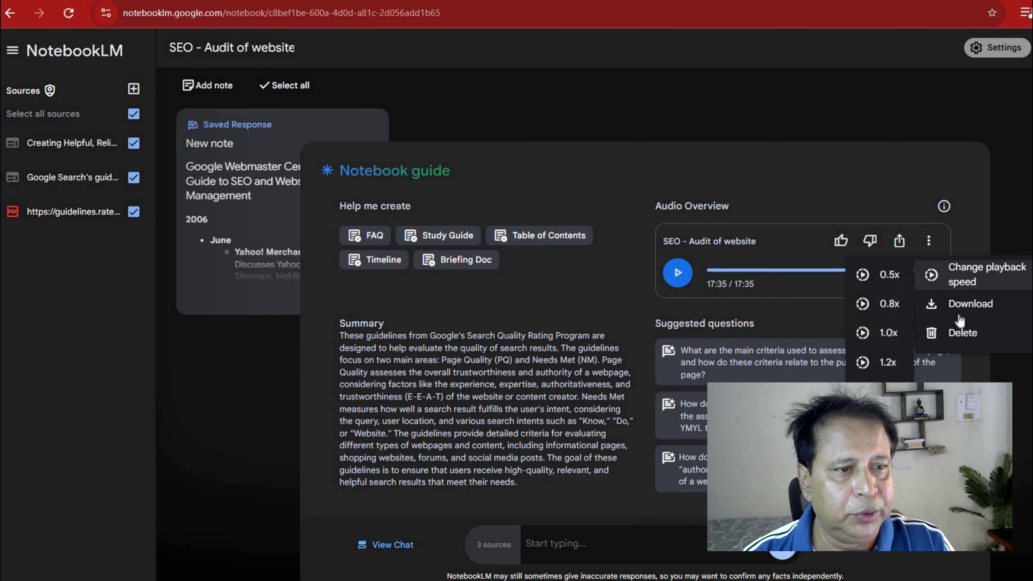
click(974, 336)
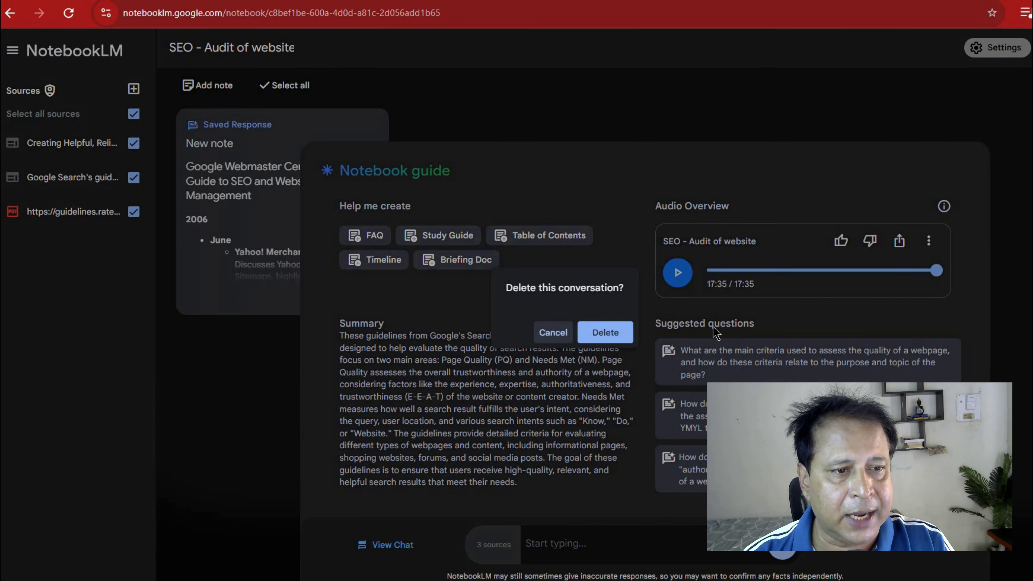
click(623, 332)
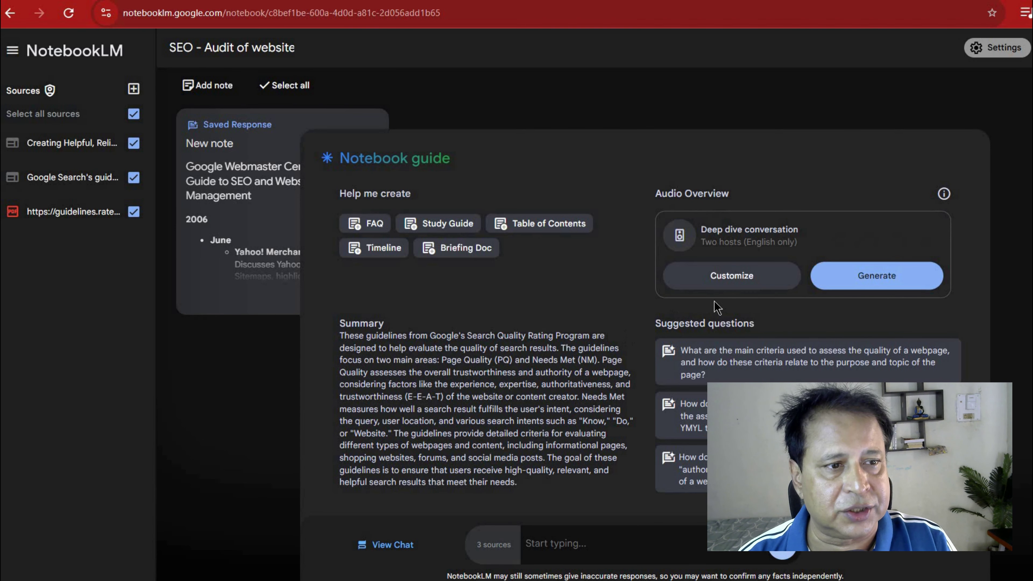
click(732, 277)
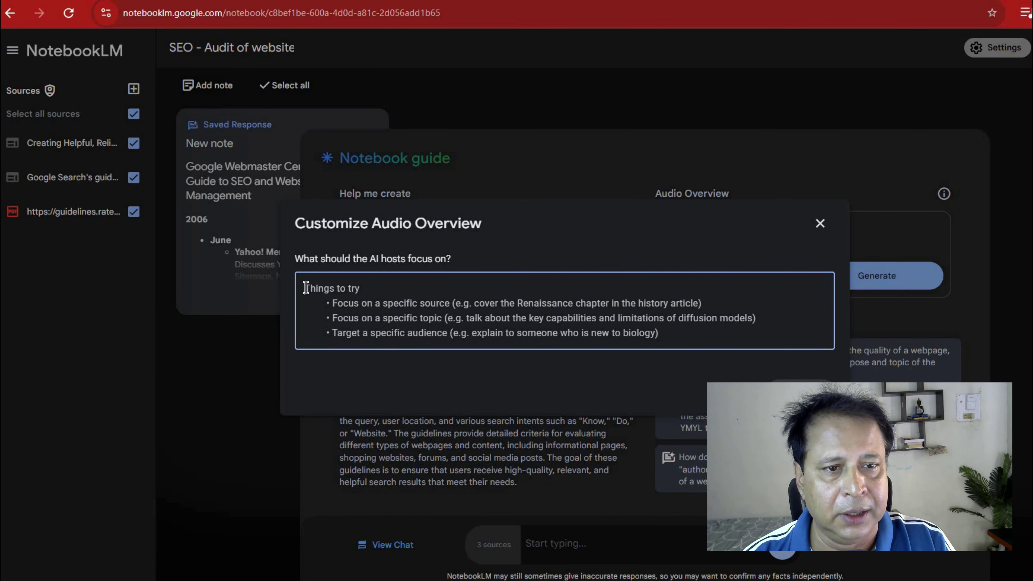
key(ctrl+v)
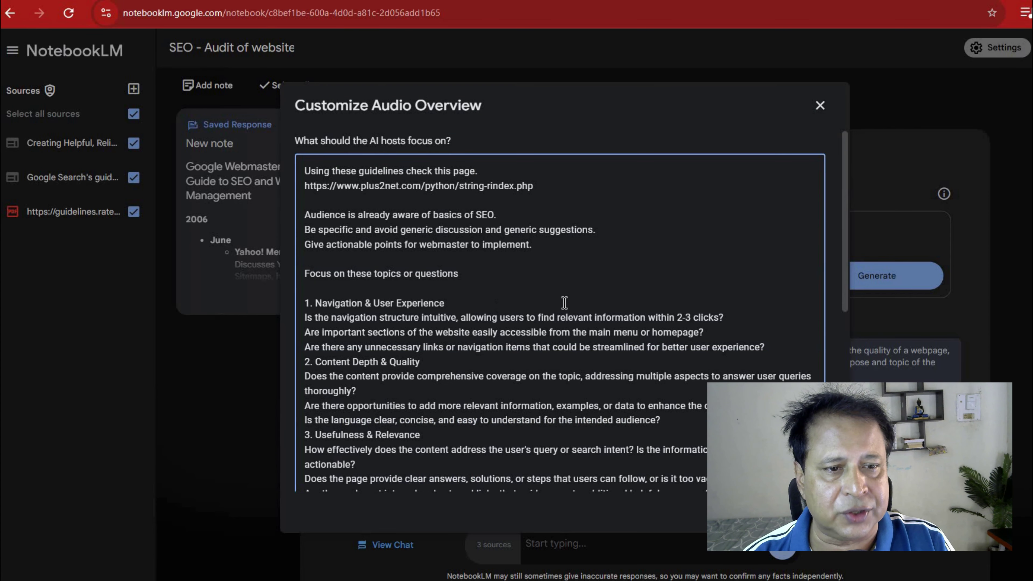
scroll(578, 300, down, 7)
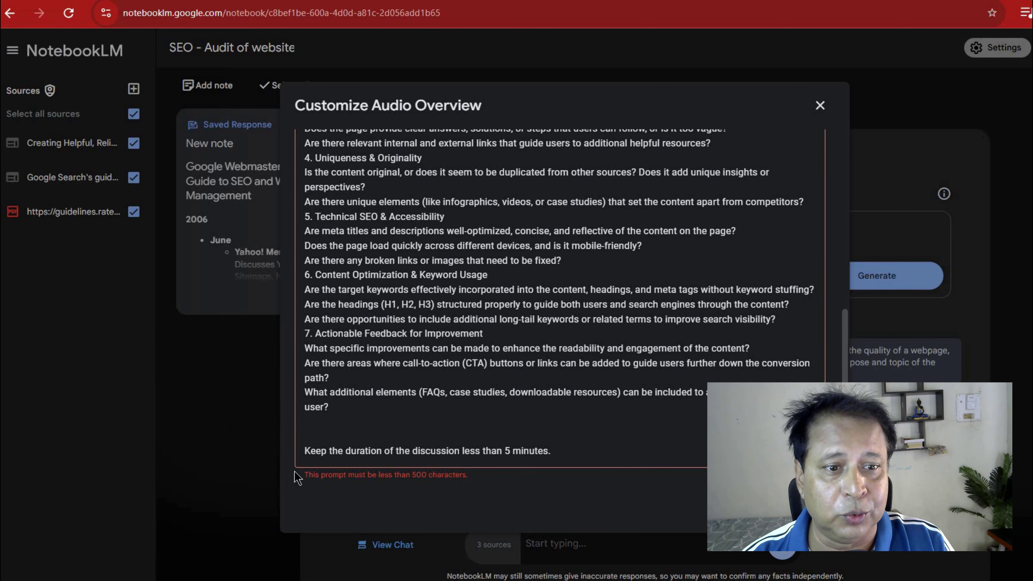
drag(305, 475, 511, 489)
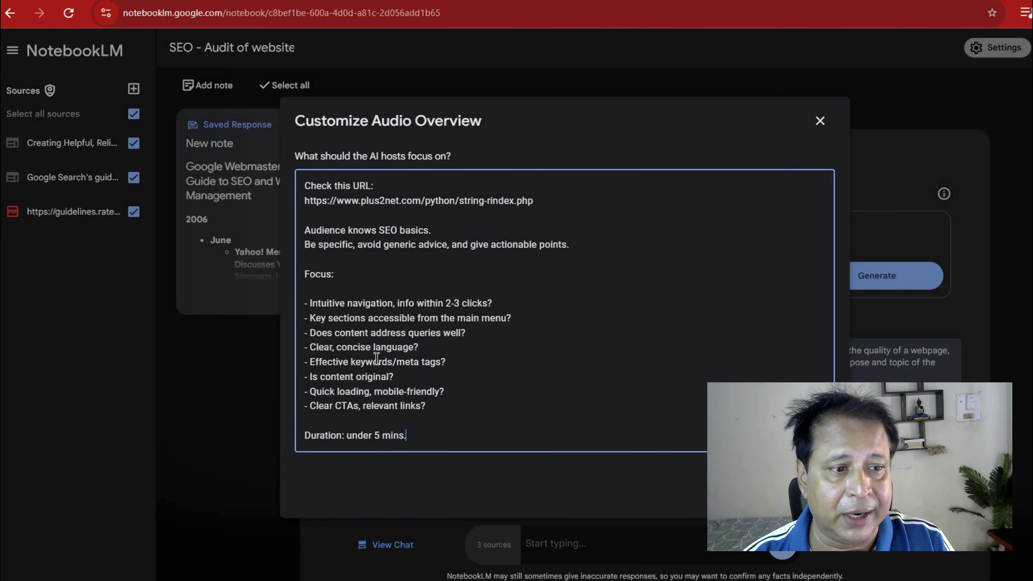
click(802, 484)
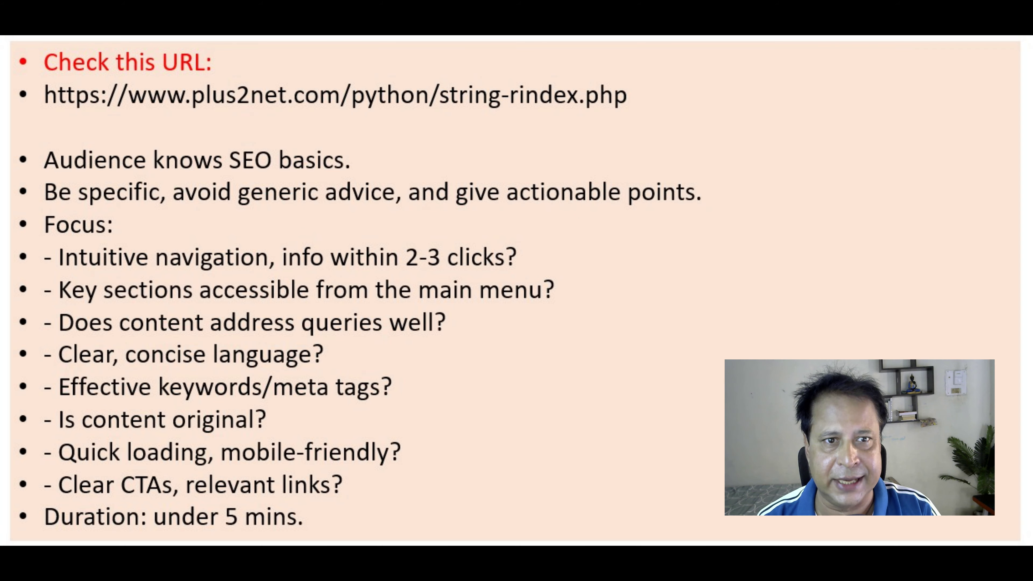
click(678, 273)
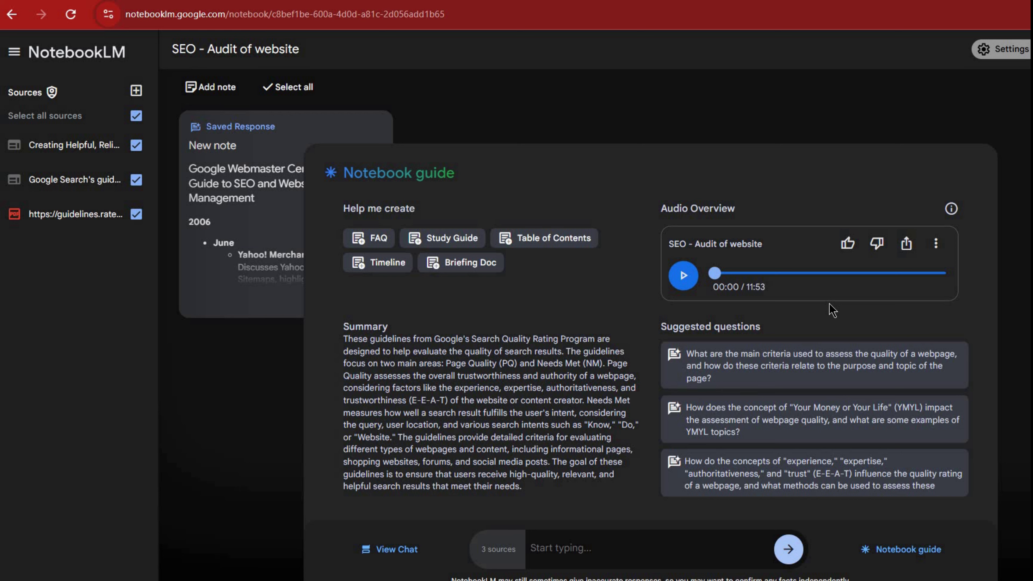
click(936, 244)
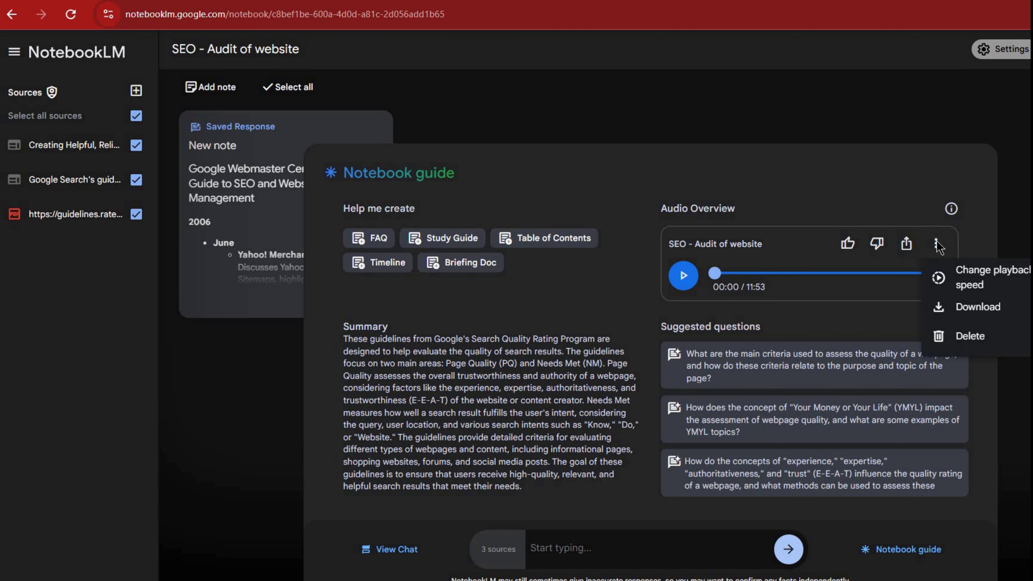
click(972, 341)
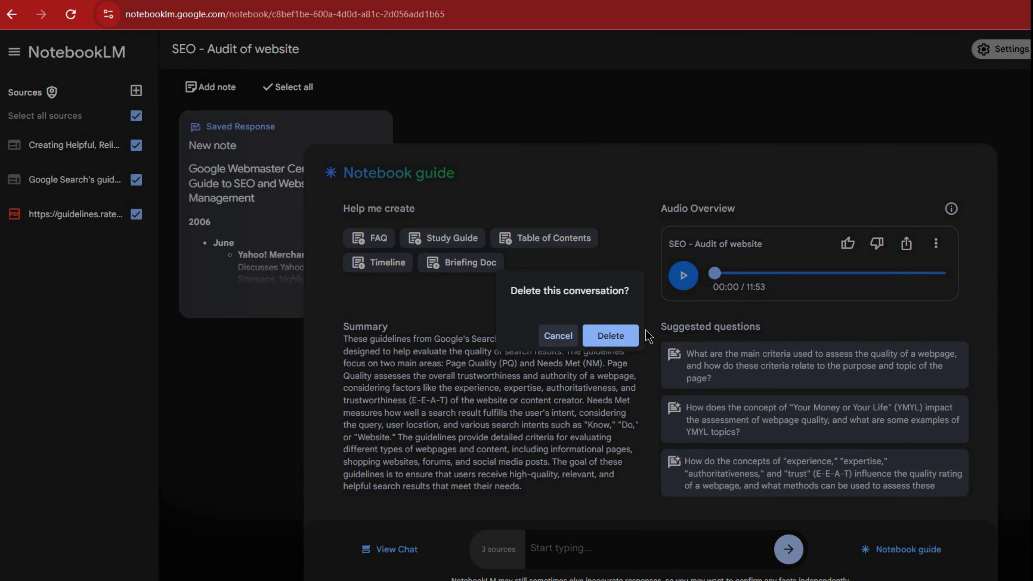
click(618, 336)
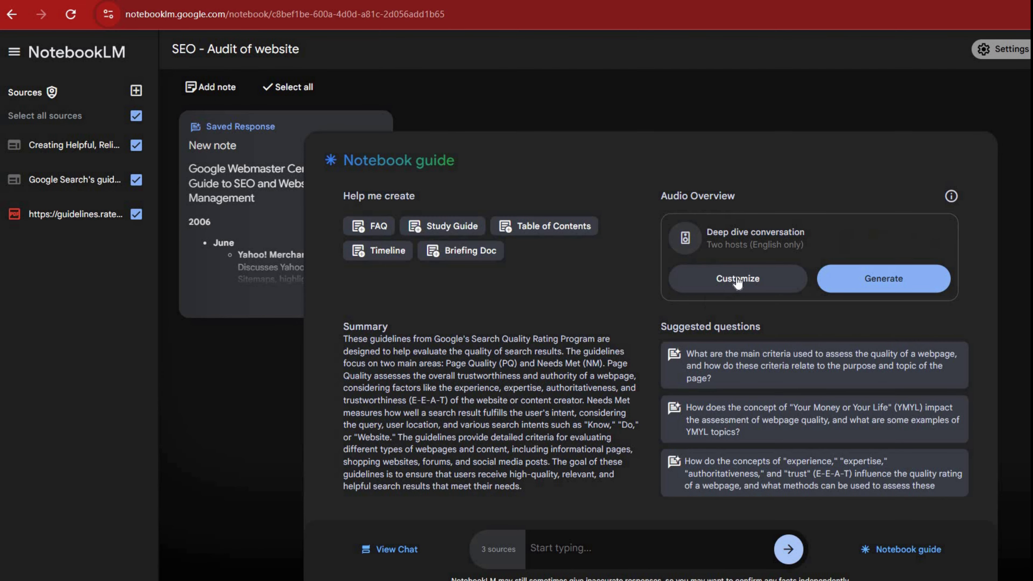
click(739, 287)
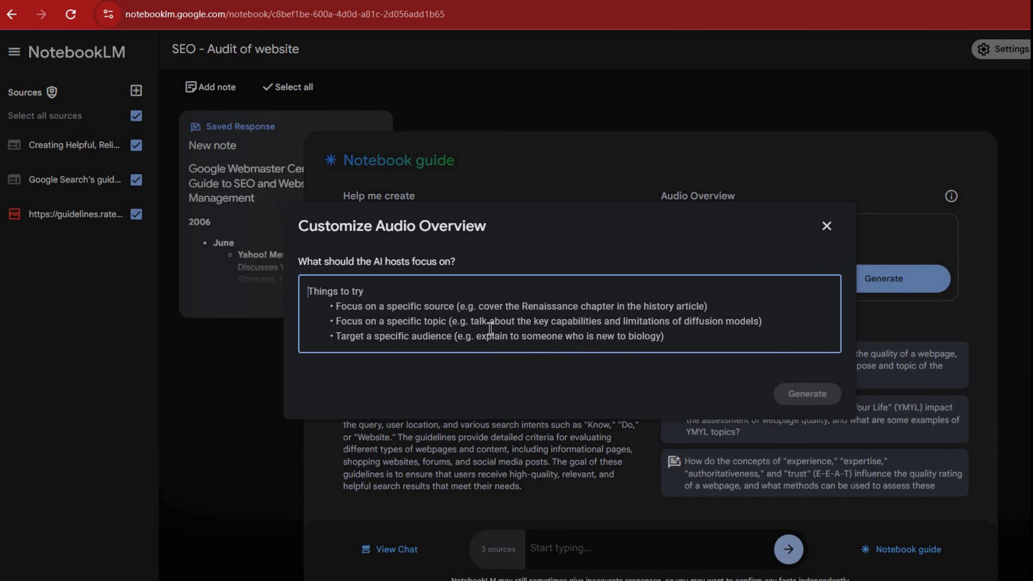
text(Using these guidelines check this page. https://www.plus2net.com/python/string-rindex.php   Audience knows SEO basics. Be specific, avoid generic advice, and give actionable points.  Check these points:  - Intuitive navigation, info within 2-3 clicks? - Key sections accessible from the main menu? - Does content address queries well? - Clear, concise language? - Effective keywords/meta tags? - Is content original? - Quick loading, mobile-friendly? - Clear CTAs, relevant links?  Duration: under 5 mins.)
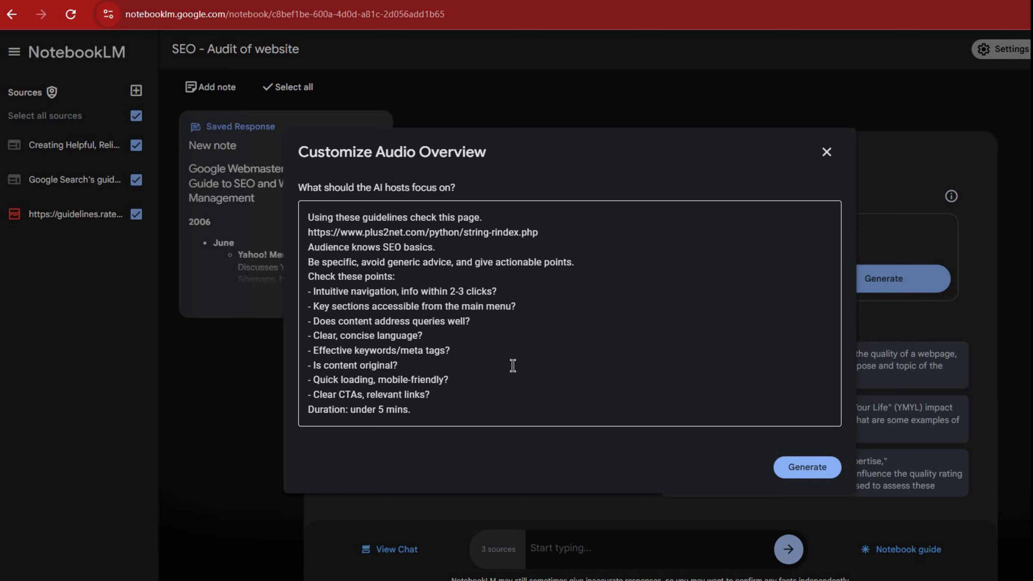
click(801, 469)
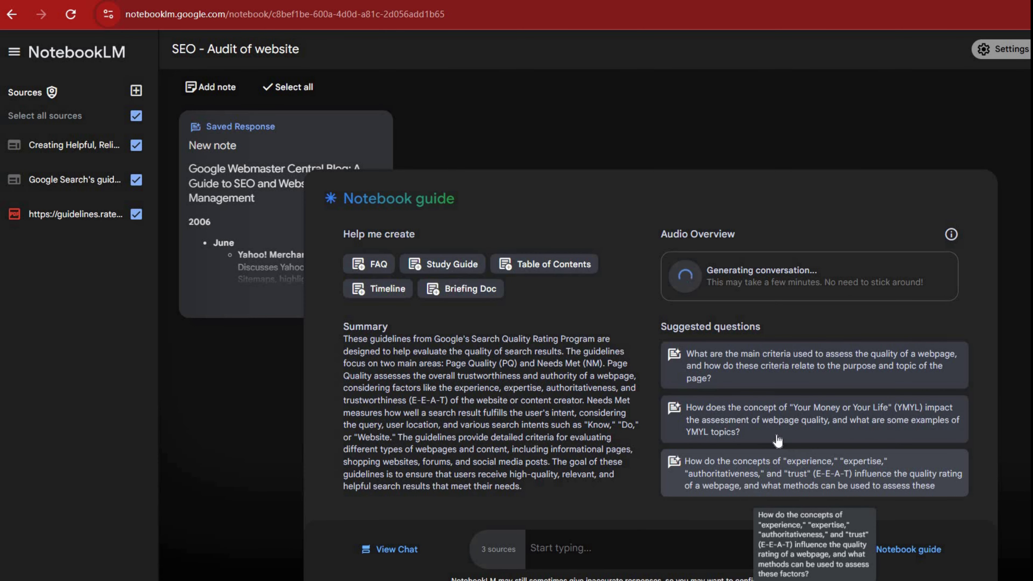